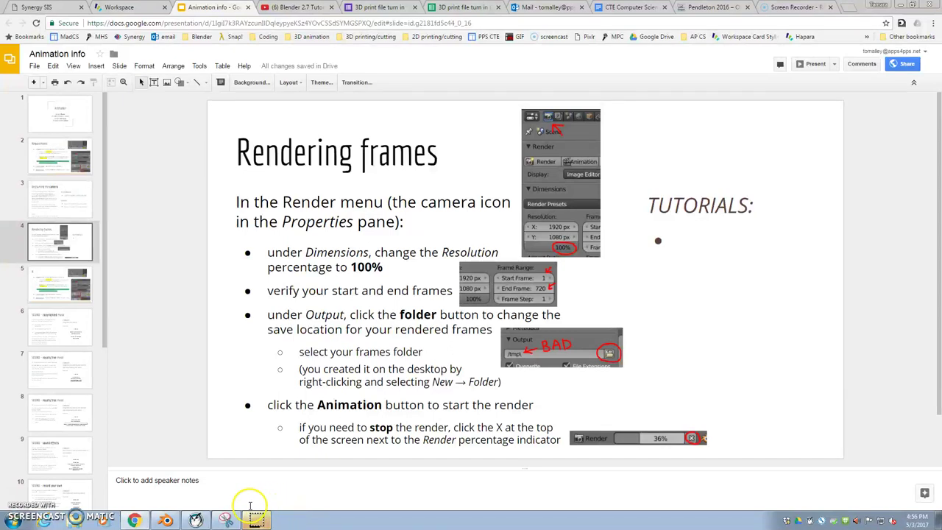
- Switch to Blender, centre the camera frame on the robot, and render a preview frame with F12
{"action": "left_click", "coordinate": [166, 520]}
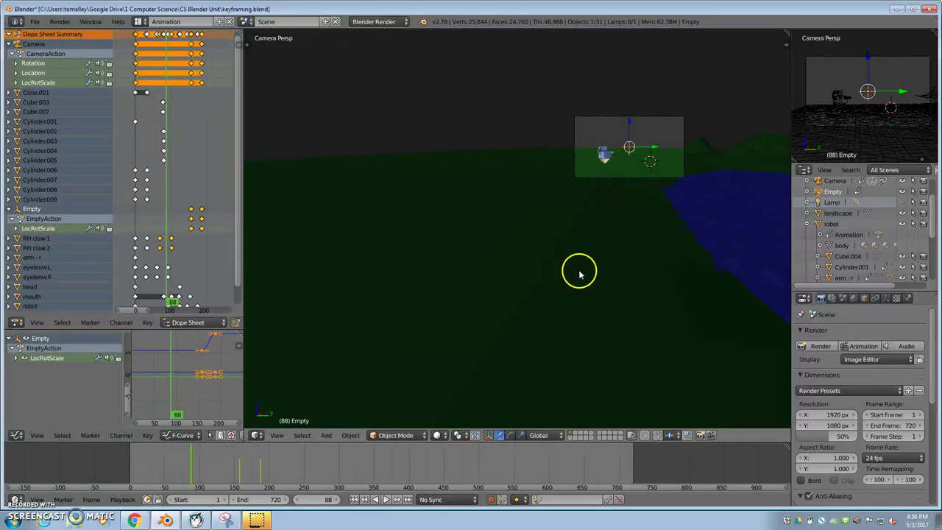
{"action": "middle_click_drag", "start_coordinate": [627, 223], "coordinate": [533, 362], "text": "shift"}
{"action": "scroll", "coordinate": [540, 290], "scroll_direction": "up", "scroll_amount": 4}
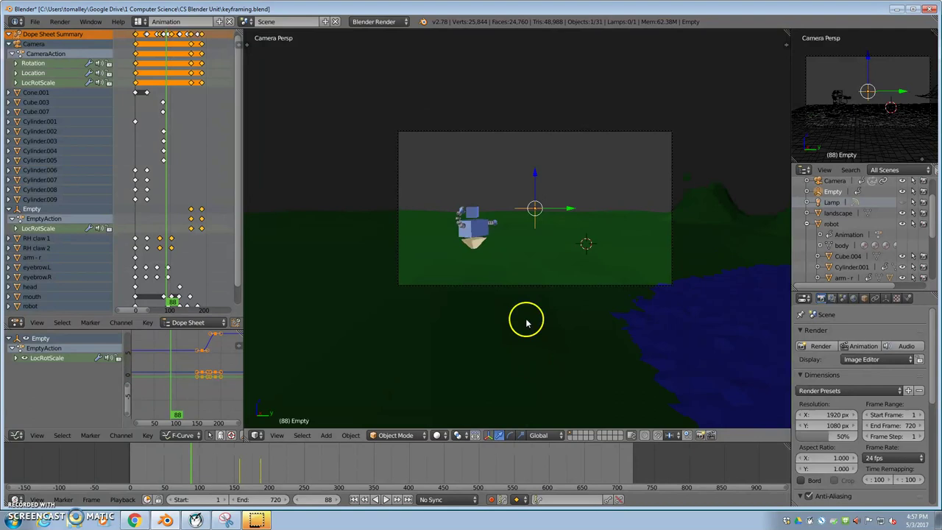
{"action": "key", "text": "F12"}
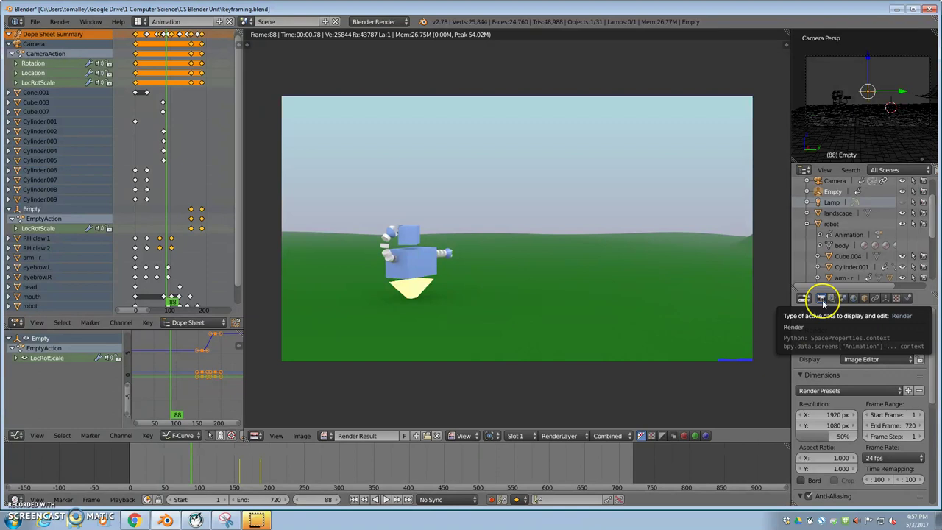
- Enlarge the Properties editor and change the resolution percentage from 50% to 100%
{"action": "left_click_drag", "start_coordinate": [830, 290], "coordinate": [830, 263]}
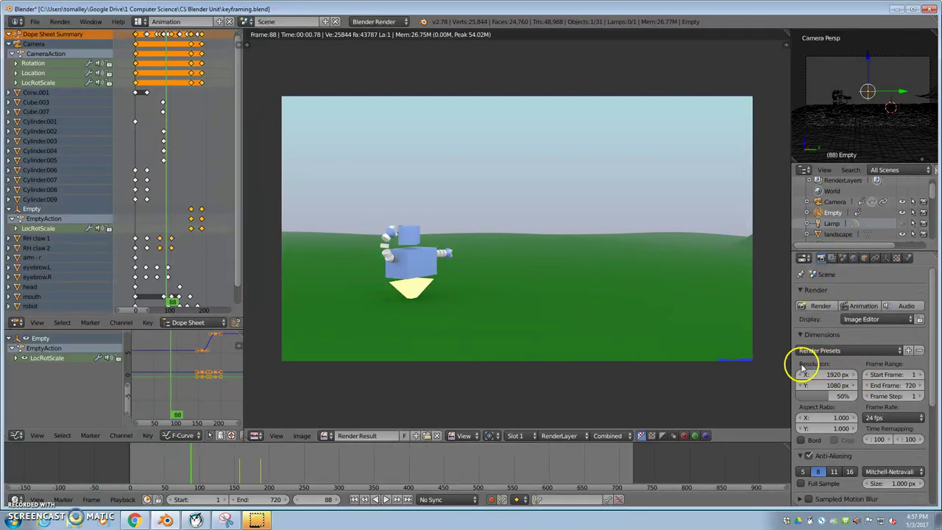
{"action": "left_click", "coordinate": [840, 396]}
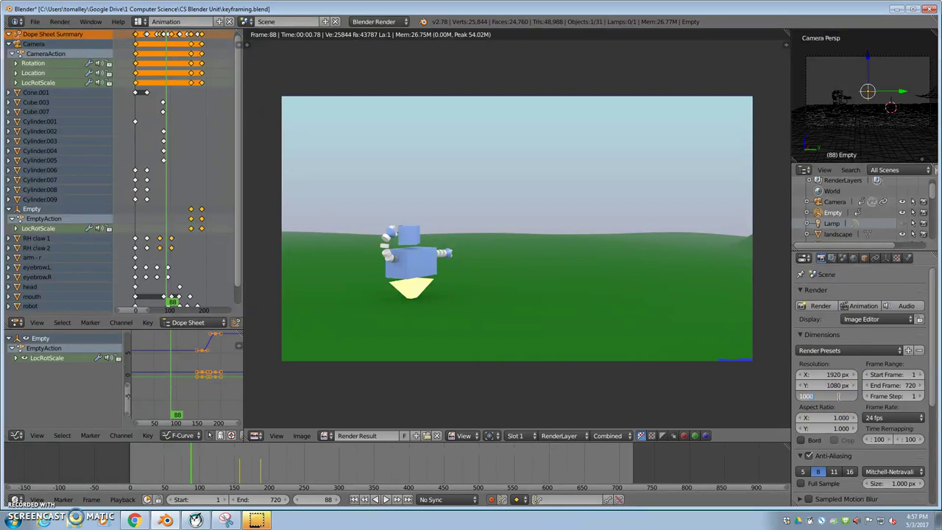
{"action": "key", "text": "Return"}
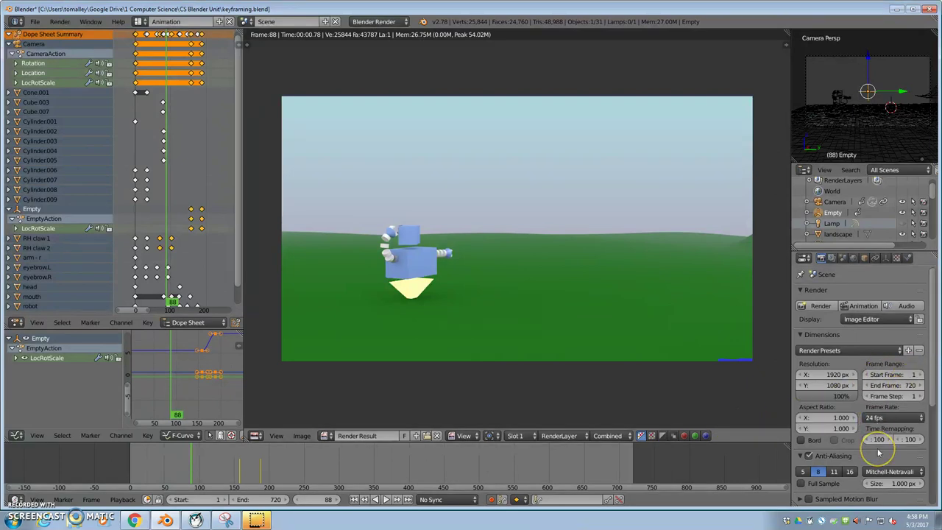
{"action": "scroll", "coordinate": [875, 449], "scroll_direction": "down", "scroll_amount": 6}
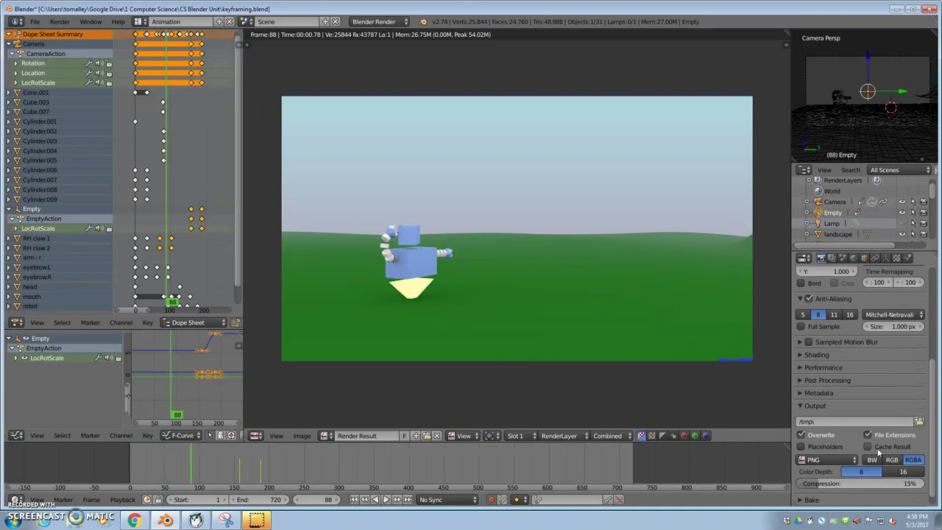
- Bring up the file browser for the Output path, then reveal the Windows desktop
{"action": "left_click", "coordinate": [861, 439]}
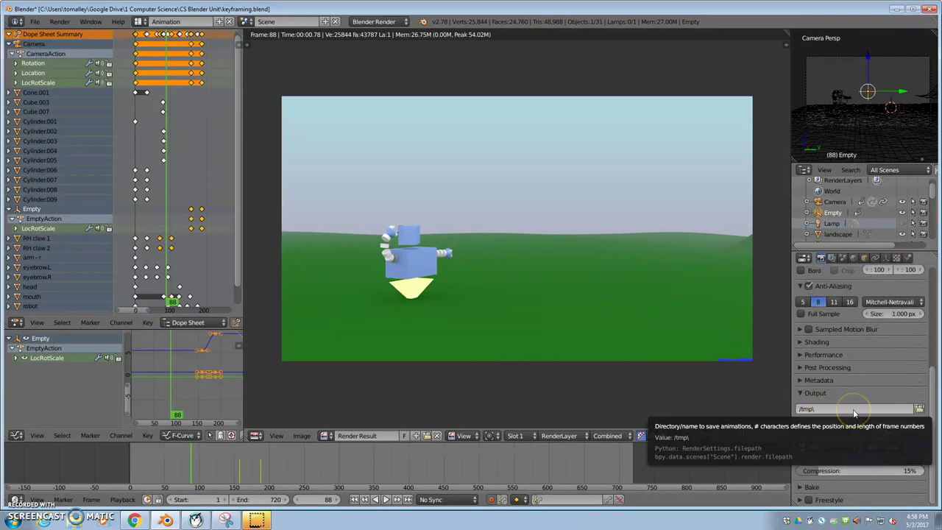
{"action": "left_click", "coordinate": [918, 410]}
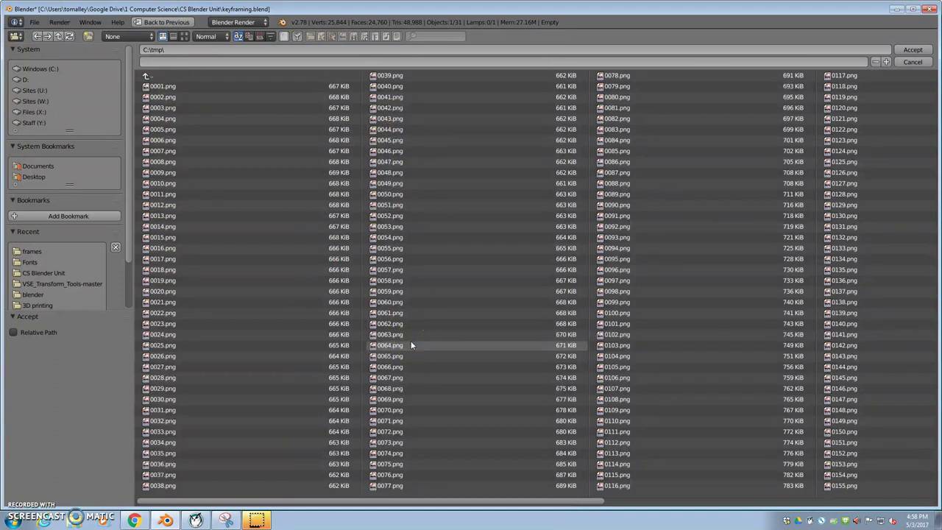
{"action": "left_click", "coordinate": [939, 521]}
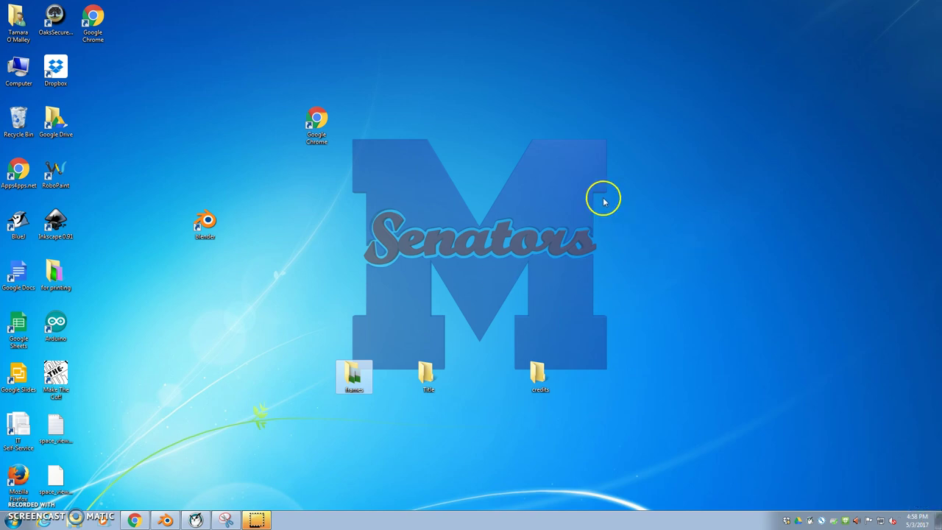
{"action": "right_click", "coordinate": [482, 156]}
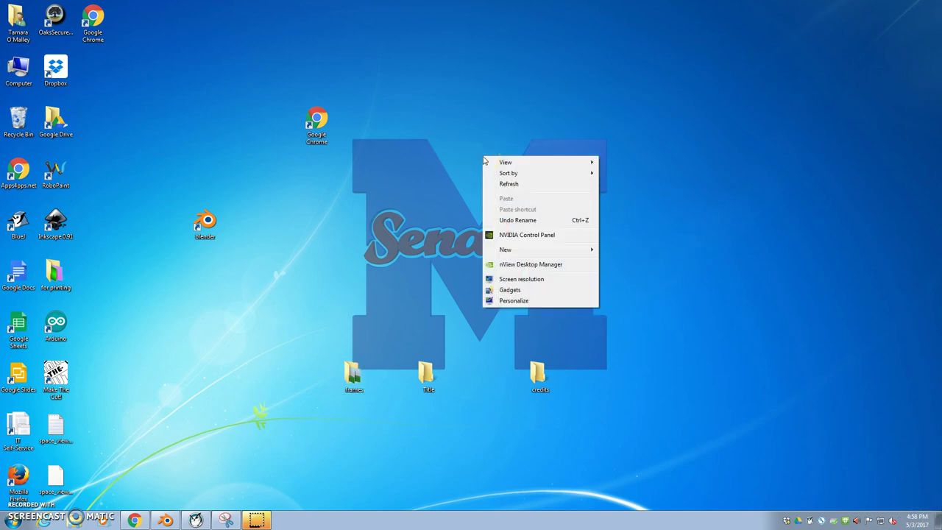
{"action": "mouse_move", "coordinate": [524, 250]}
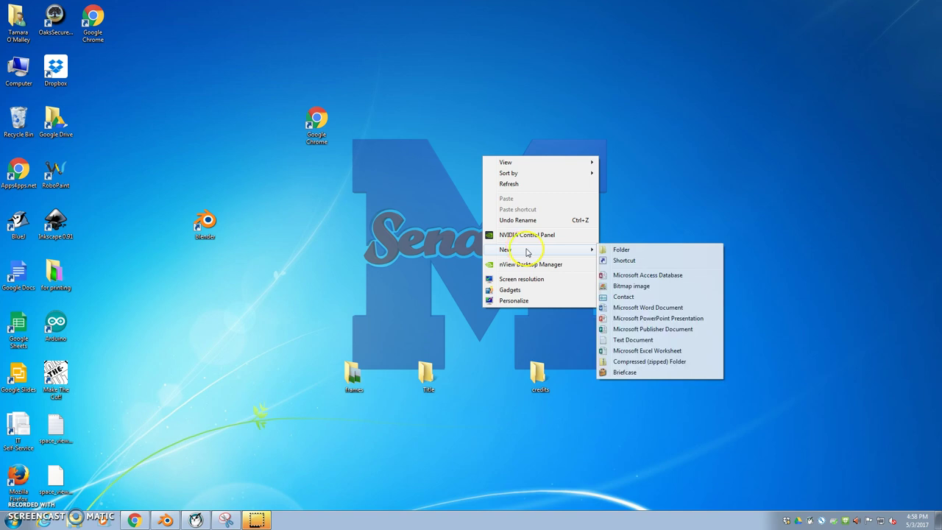
{"action": "left_click", "coordinate": [622, 251]}
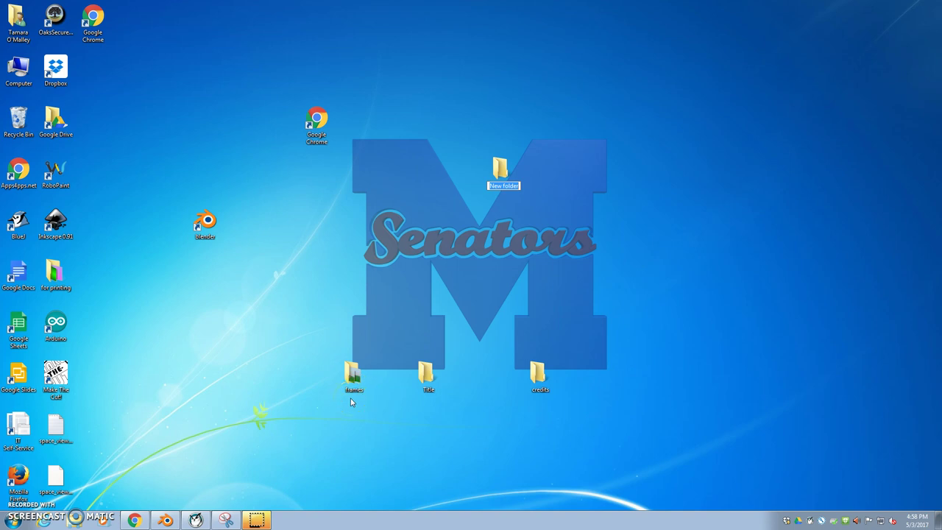
{"action": "left_click", "coordinate": [351, 376]}
{"action": "left_click", "coordinate": [552, 225]}
{"action": "left_click", "coordinate": [504, 169]}
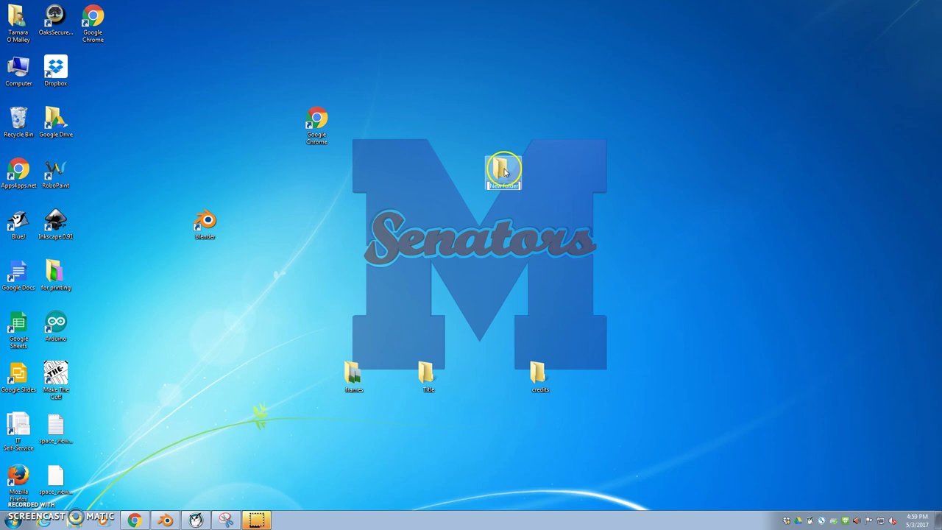
{"action": "right_click", "coordinate": [503, 170]}
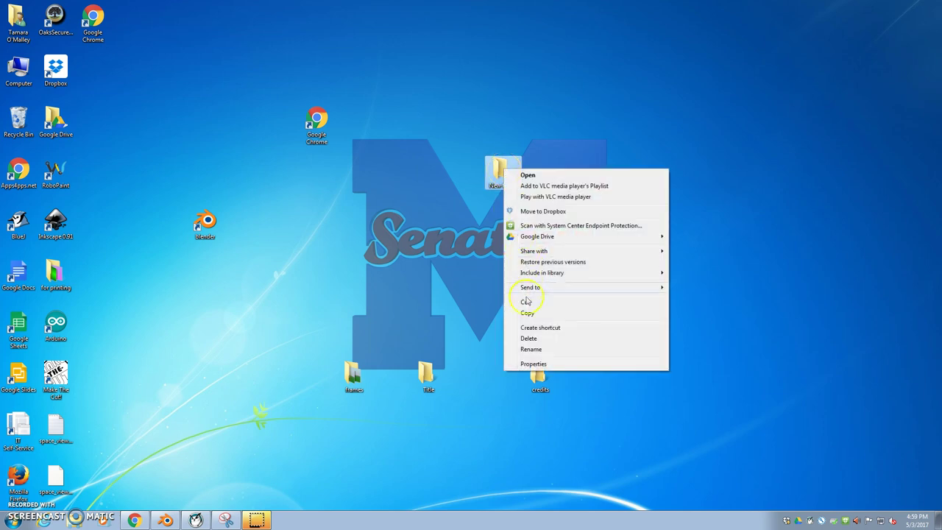
{"action": "left_click", "coordinate": [528, 338]}
{"action": "left_click", "coordinate": [493, 300]}
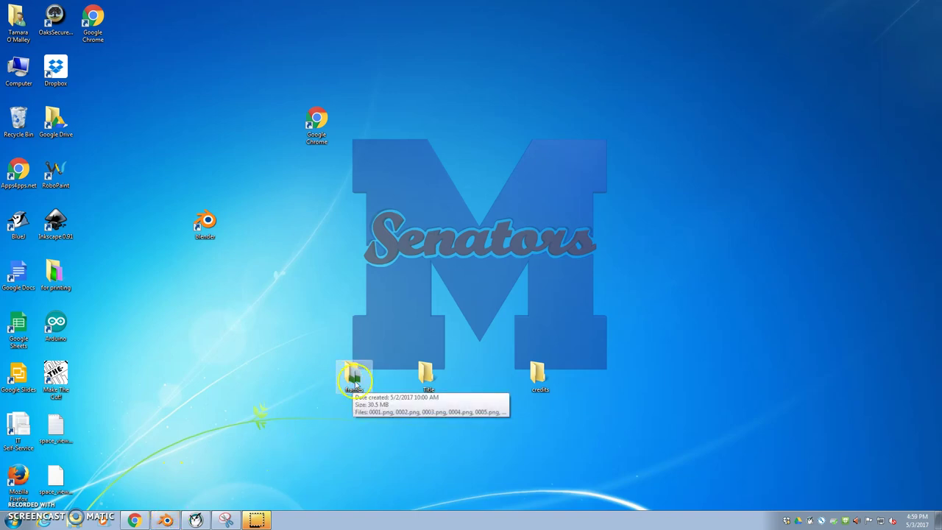
- Return to Blender's file browser and navigate into the Desktop 'frames' folder
{"action": "left_click", "coordinate": [166, 520]}
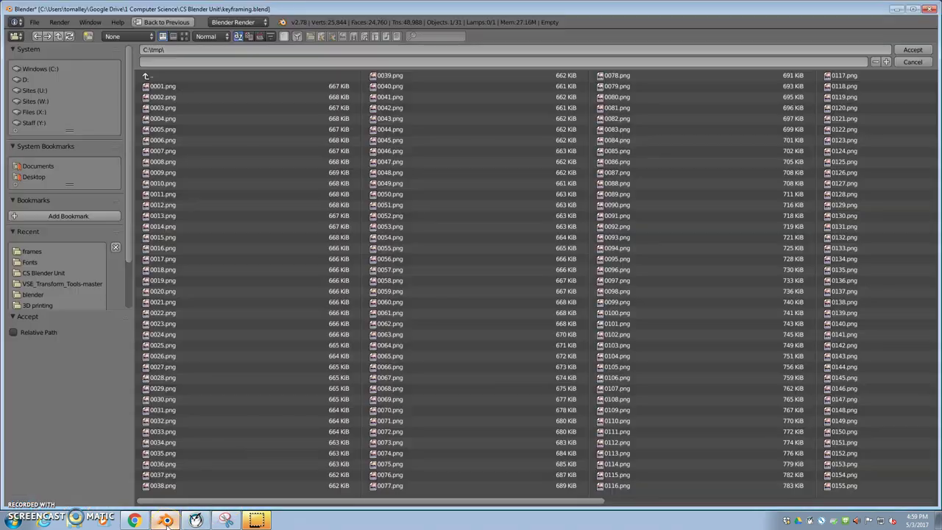
{"action": "left_click", "coordinate": [33, 178]}
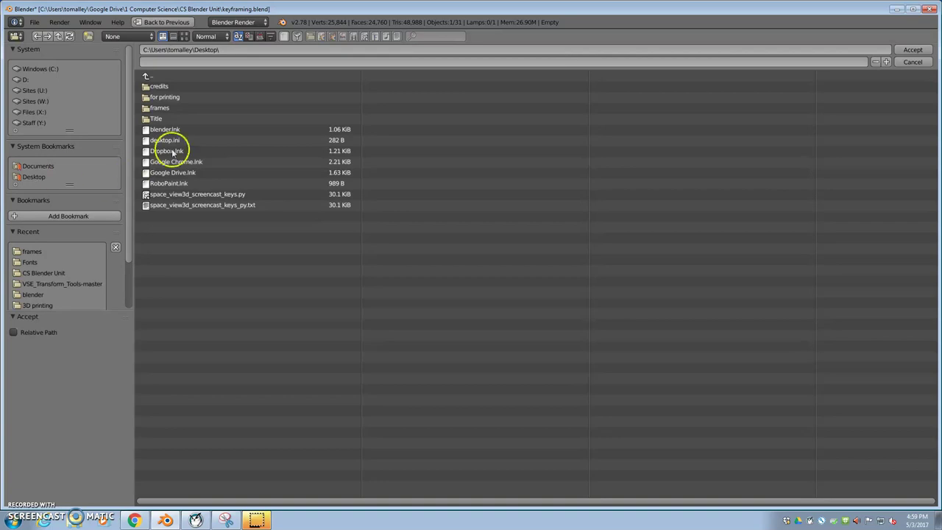
{"action": "left_click", "coordinate": [155, 112]}
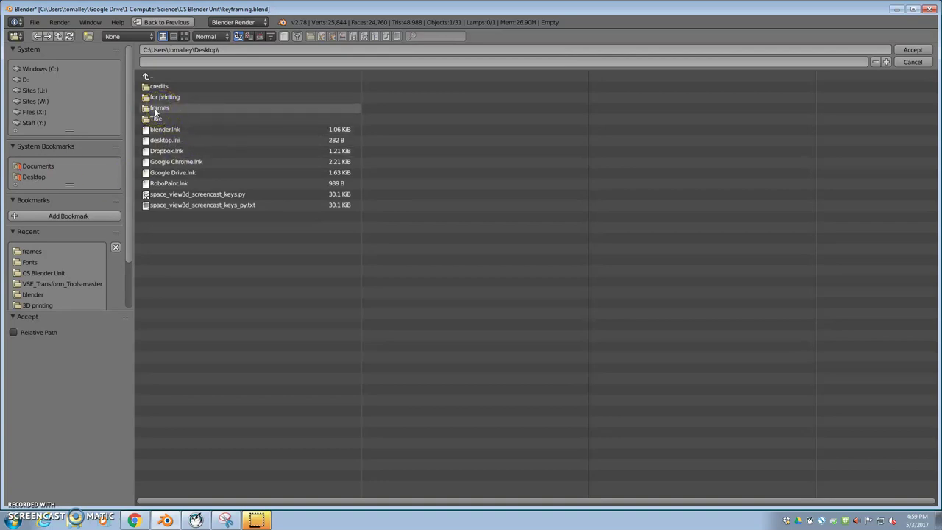
{"action": "left_click", "coordinate": [155, 111]}
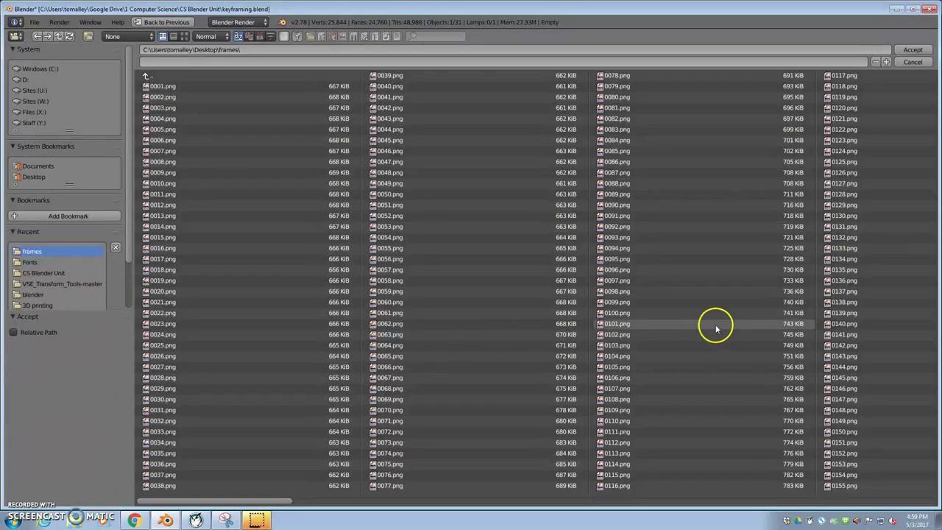
{"action": "left_click", "coordinate": [916, 50]}
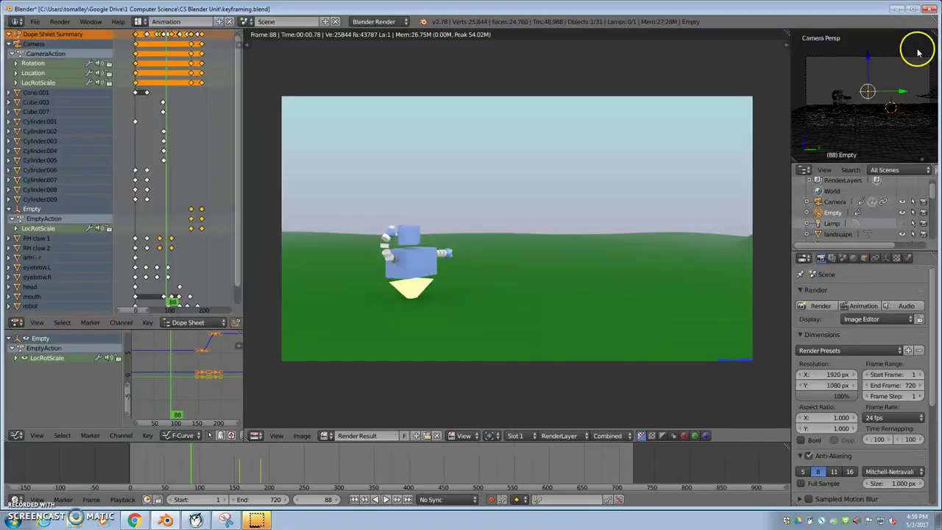
{"action": "scroll", "coordinate": [871, 401], "scroll_direction": "down", "scroll_amount": 5}
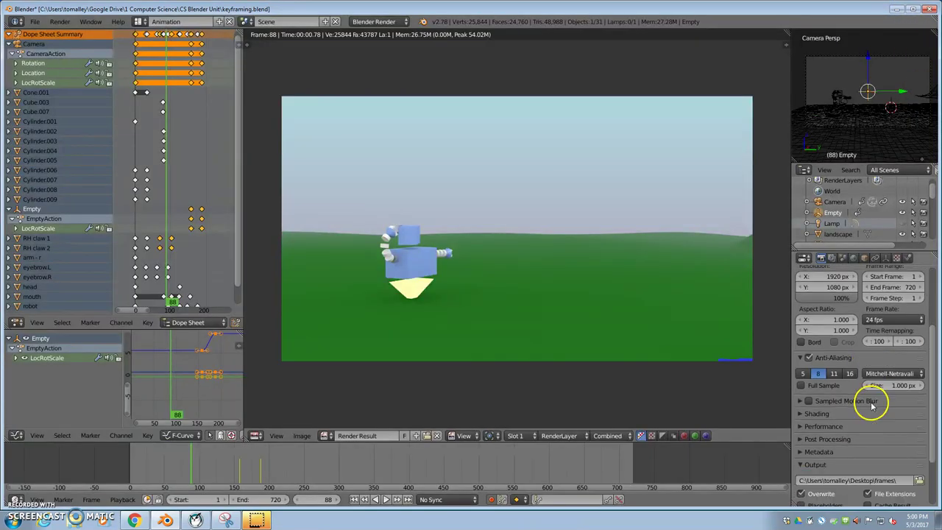
{"action": "scroll", "coordinate": [861, 407], "scroll_direction": "down", "scroll_amount": 2}
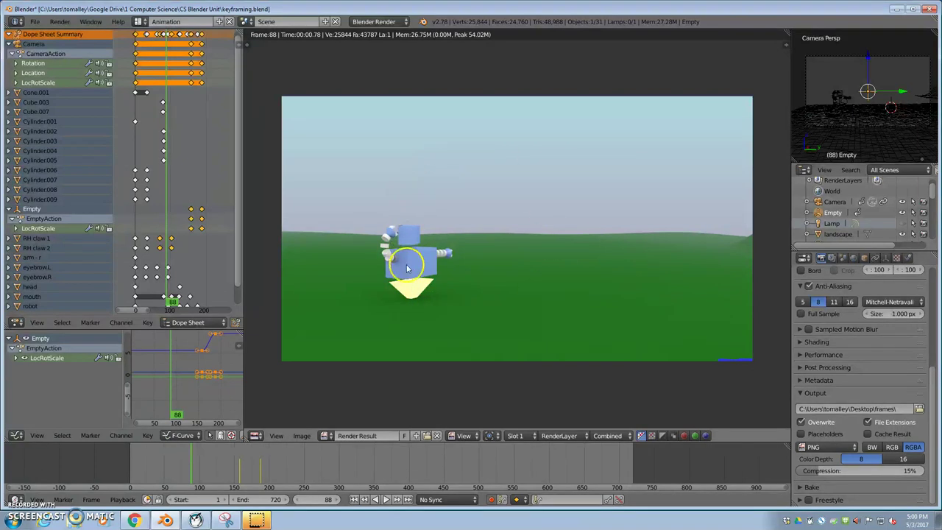
{"action": "scroll", "coordinate": [876, 335], "scroll_direction": "up", "scroll_amount": 5}
{"action": "scroll", "coordinate": [877, 340], "scroll_direction": "up", "scroll_amount": 2}
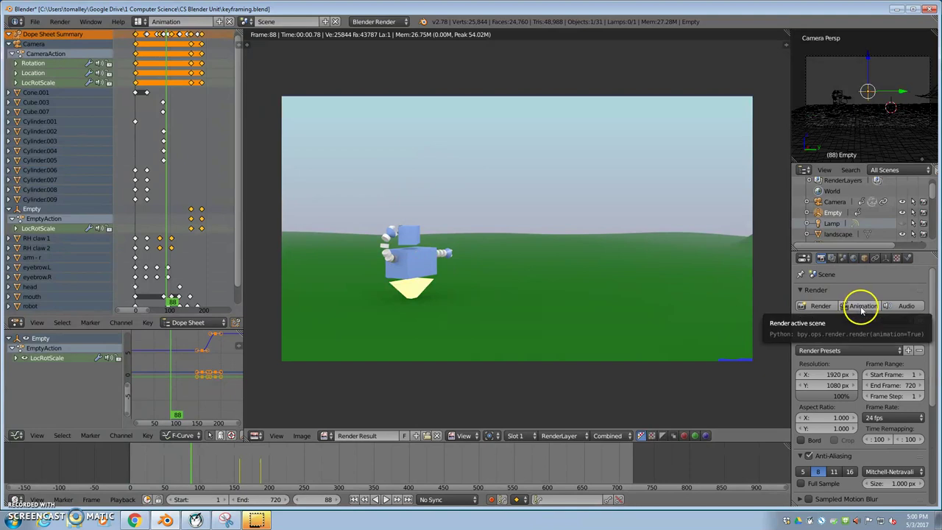
- Render the animation, then cancel it after 13 frames
{"action": "left_click", "coordinate": [862, 307]}
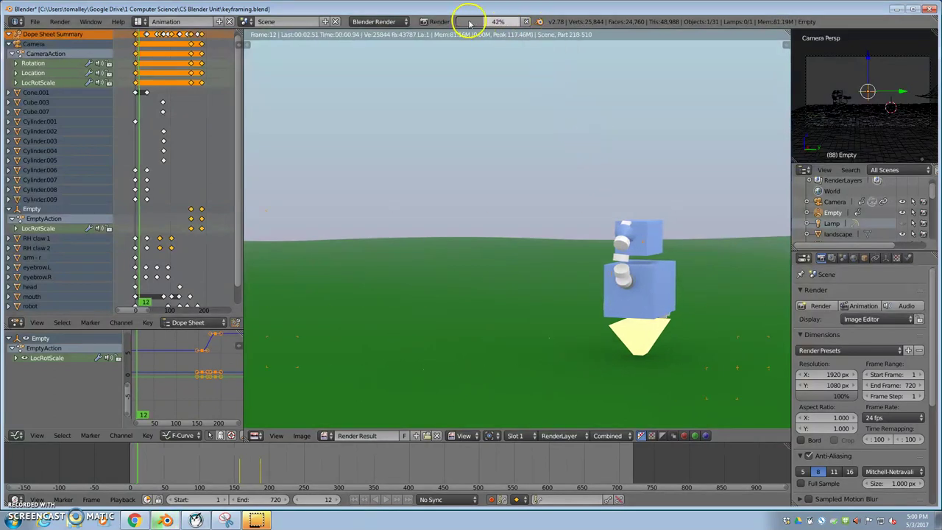
{"action": "left_click", "coordinate": [526, 23]}
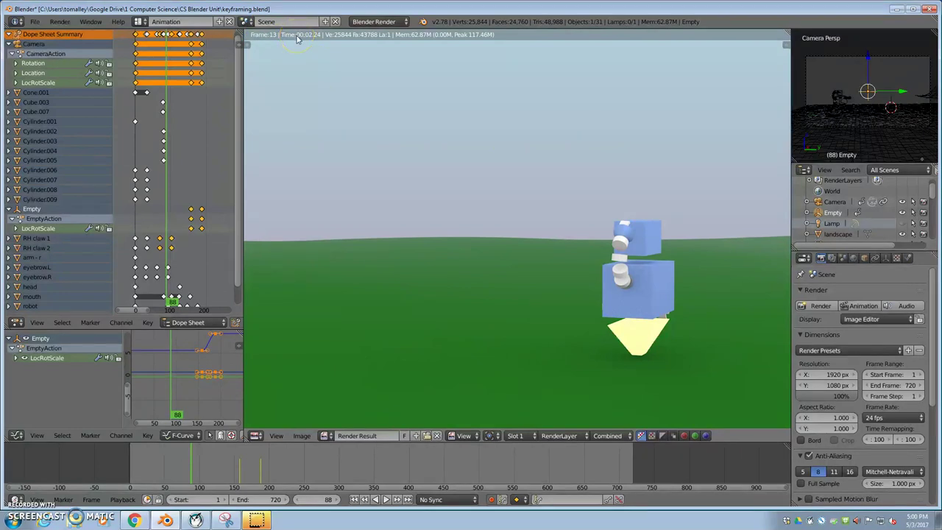
- Change the start frame to 14 (after first entering 13) and jump the timeline to frame 284
{"action": "left_click", "coordinate": [913, 375]}
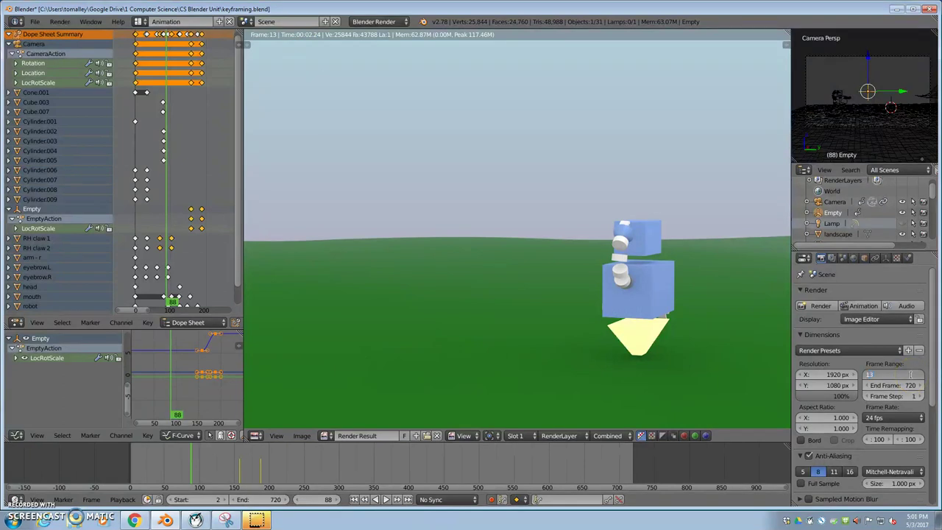
{"action": "type", "text": "13"}
{"action": "key", "text": "Return"}
{"action": "scroll", "coordinate": [630, 228], "scroll_direction": "down", "scroll_amount": 4}
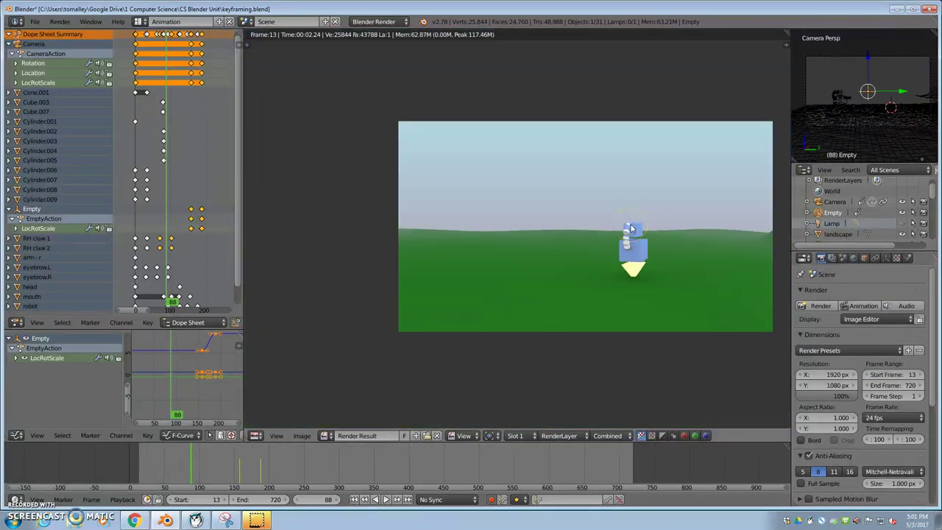
{"action": "left_click", "coordinate": [911, 375]}
{"action": "type", "text": "14"}
{"action": "key", "text": "Return"}
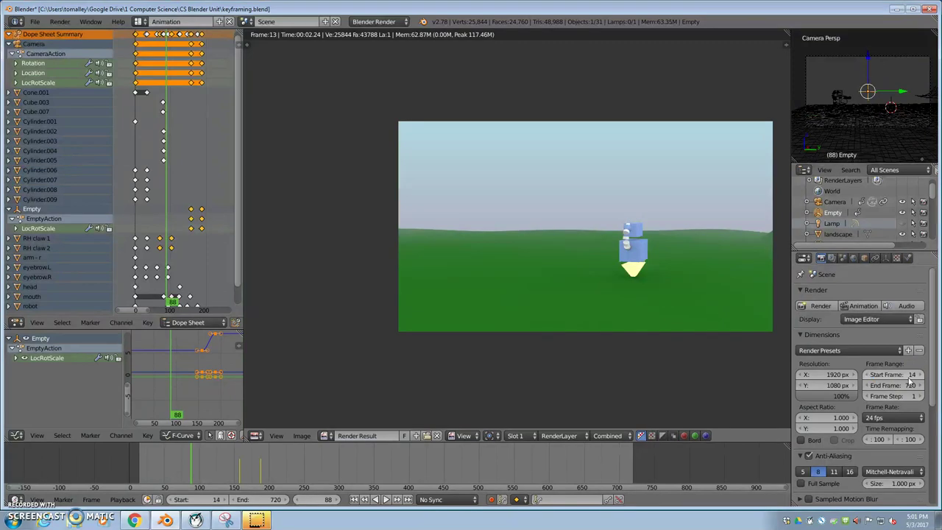
{"action": "left_click", "coordinate": [905, 385]}
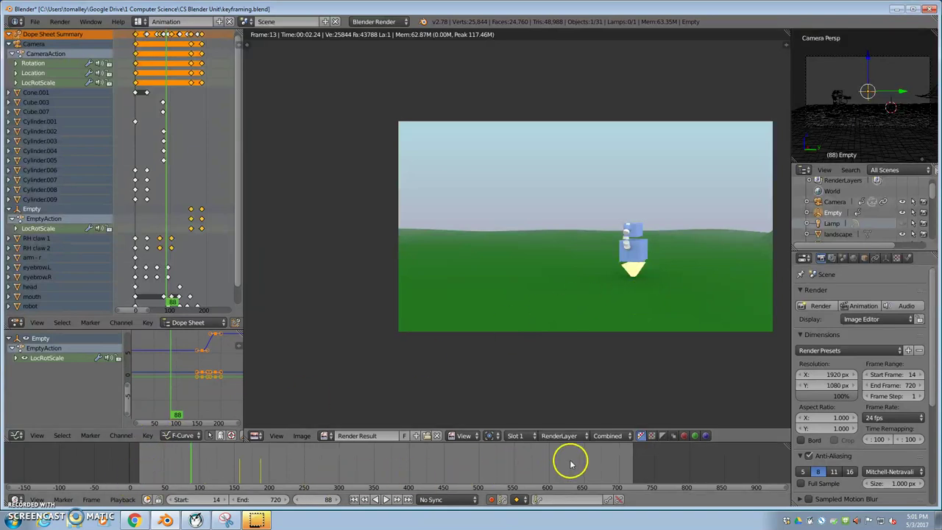
{"action": "left_click", "coordinate": [327, 472]}
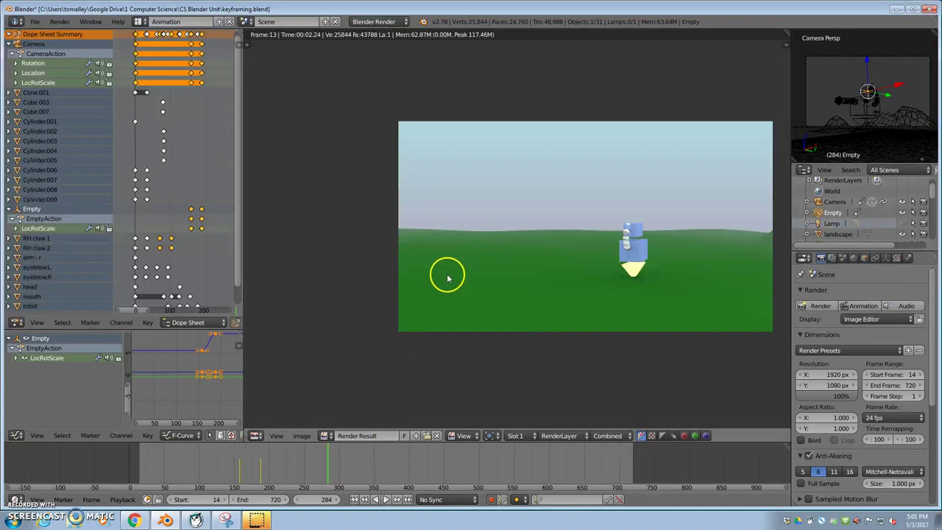
- Close the render result and set the frame range to start 250, end 350
{"action": "key", "text": "Escape"}
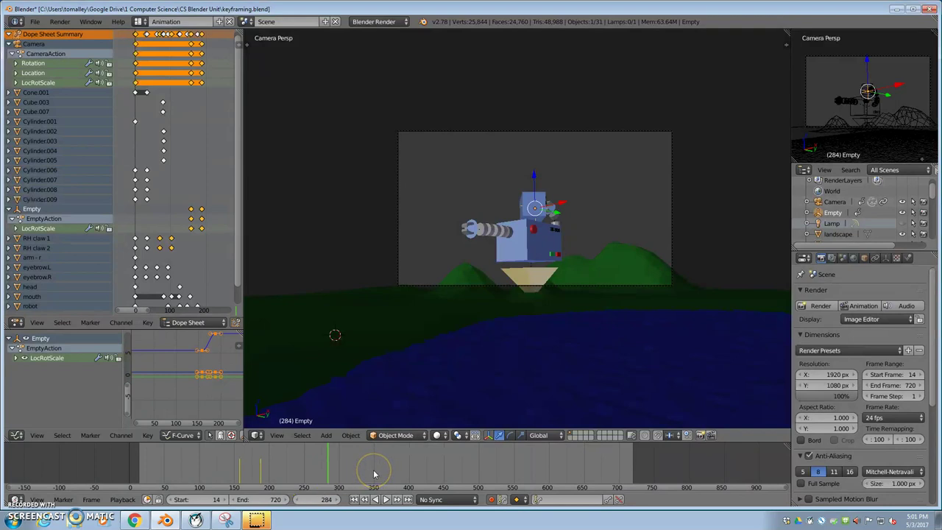
{"action": "left_click", "coordinate": [906, 374]}
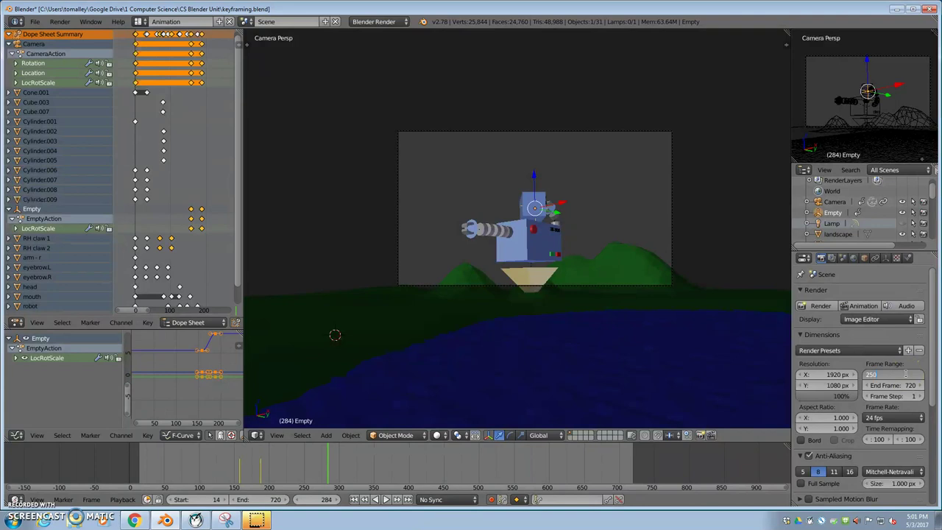
{"action": "key", "text": "Return"}
{"action": "left_click", "coordinate": [903, 384]}
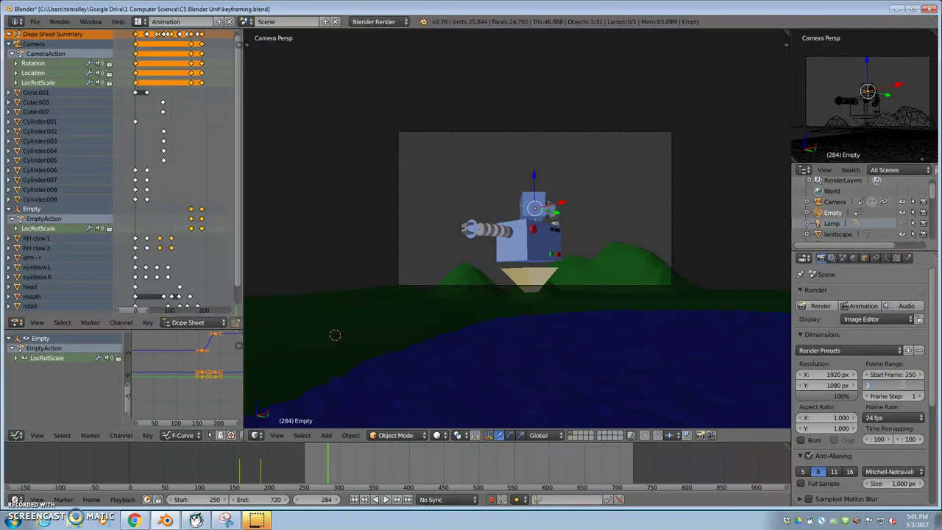
{"action": "type", "text": "350"}
{"action": "key", "text": "Return"}
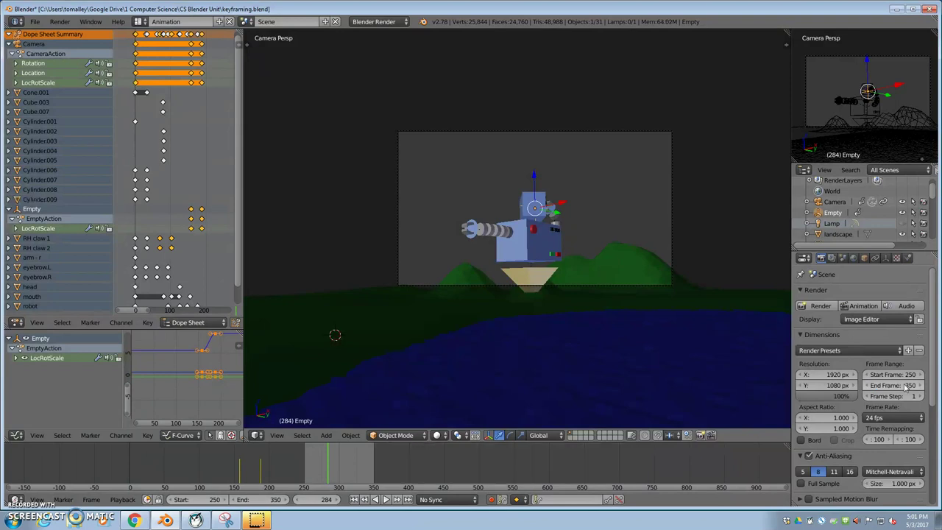
{"action": "scroll", "coordinate": [879, 437], "scroll_direction": "down", "scroll_amount": 5}
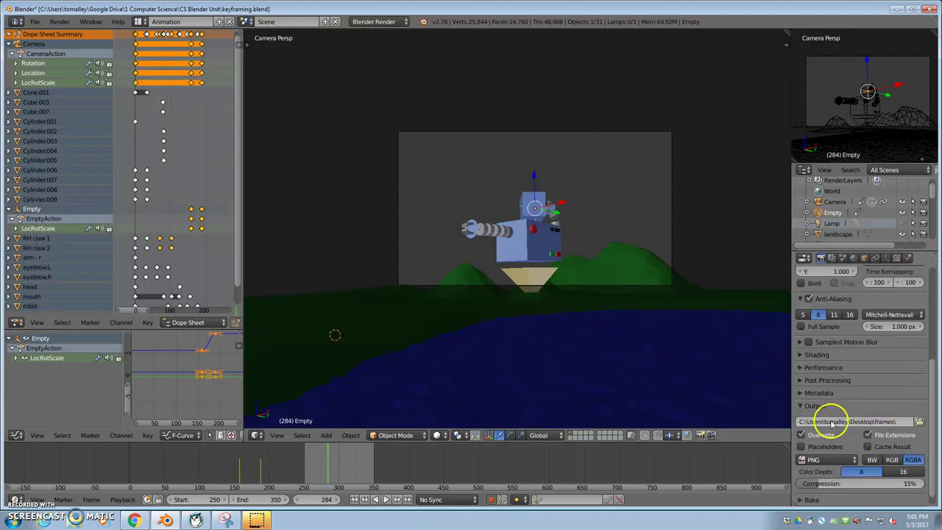
{"action": "scroll", "coordinate": [853, 420], "scroll_direction": "up", "scroll_amount": 5}
{"action": "scroll", "coordinate": [857, 421], "scroll_direction": "up", "scroll_amount": 3}
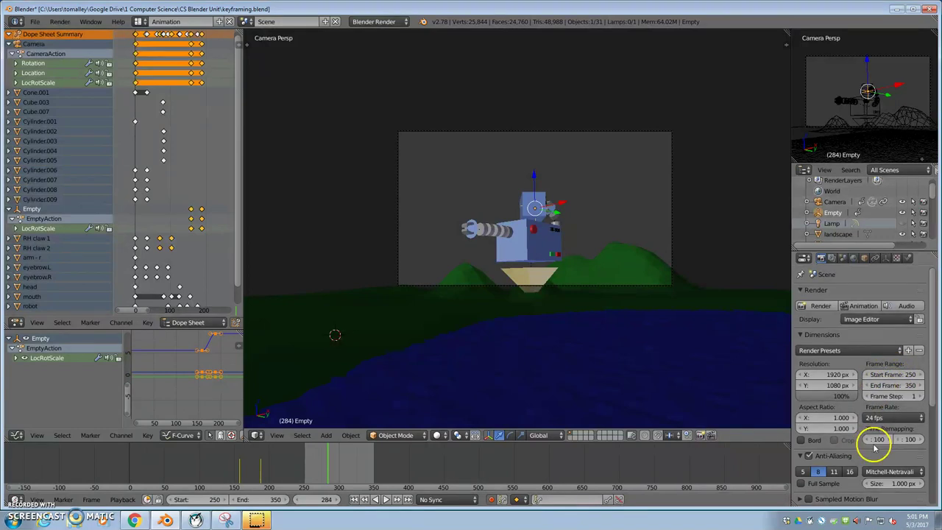
{"action": "scroll", "coordinate": [869, 492], "scroll_direction": "down", "scroll_amount": 4}
{"action": "scroll", "coordinate": [868, 491], "scroll_direction": "down", "scroll_amount": 2}
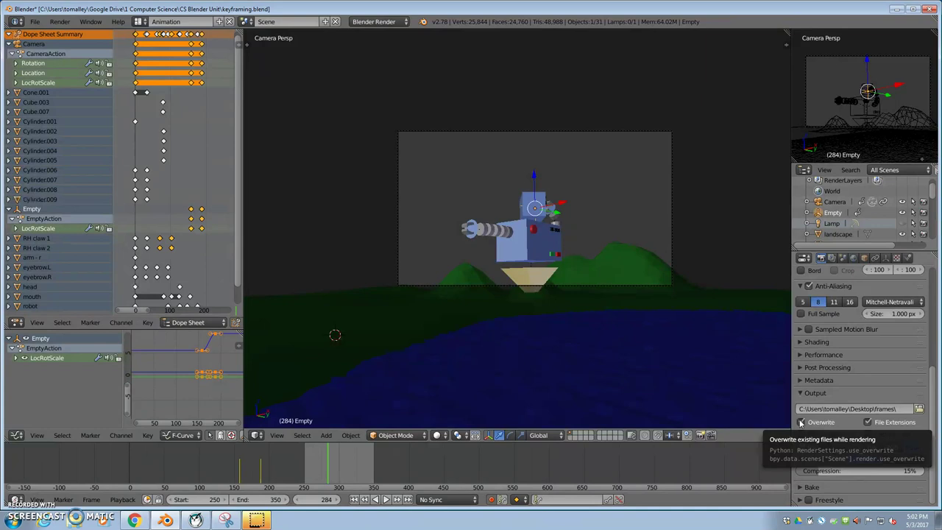
{"action": "left_click", "coordinate": [801, 422]}
{"action": "left_click", "coordinate": [800, 420]}
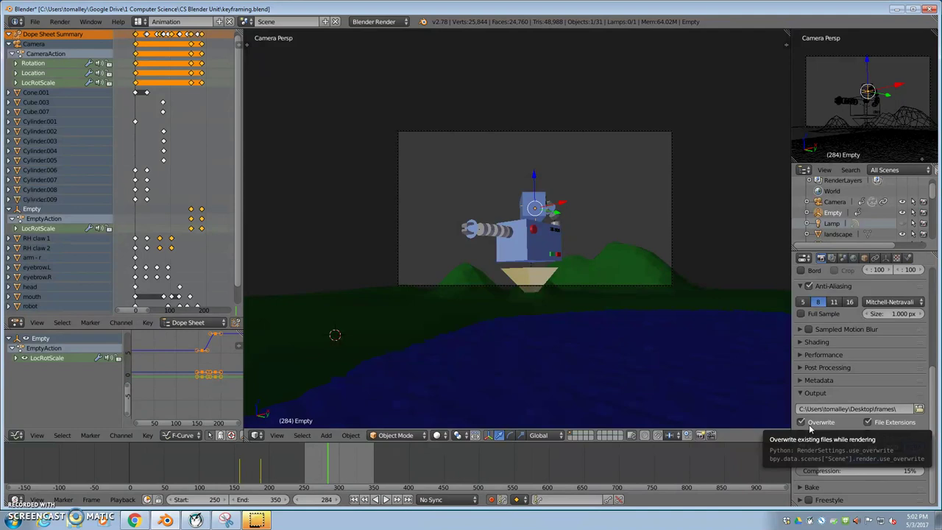
{"action": "scroll", "coordinate": [525, 355], "scroll_direction": "up", "scroll_amount": 2}
{"action": "scroll", "coordinate": [526, 355], "scroll_direction": "down", "scroll_amount": 3}
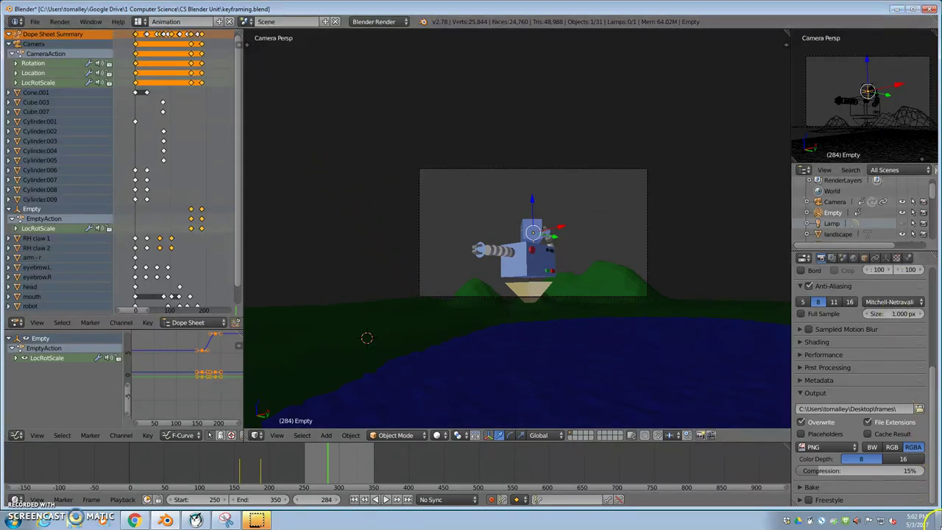
- Show the desktop and open the 'frames' folder to view the 688 rendered PNGs
{"action": "left_click", "coordinate": [936, 521]}
{"action": "double_click", "coordinate": [352, 375]}
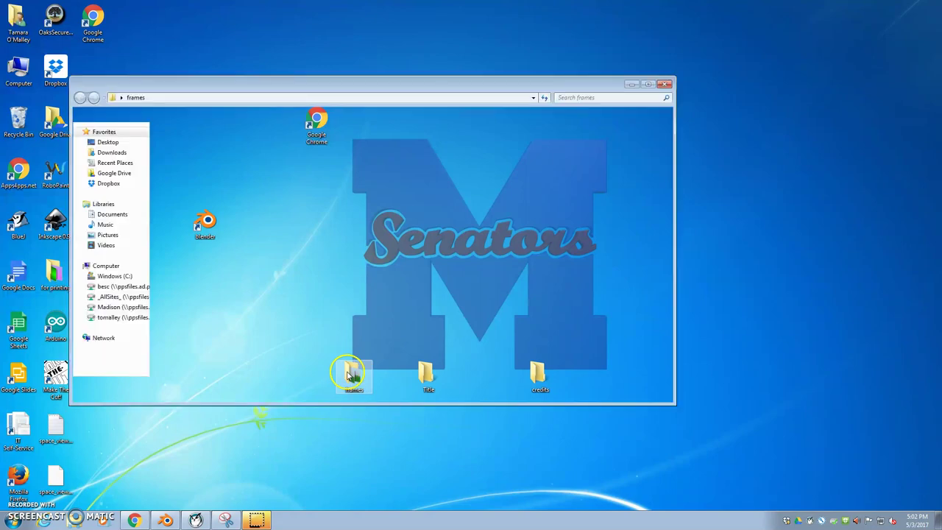